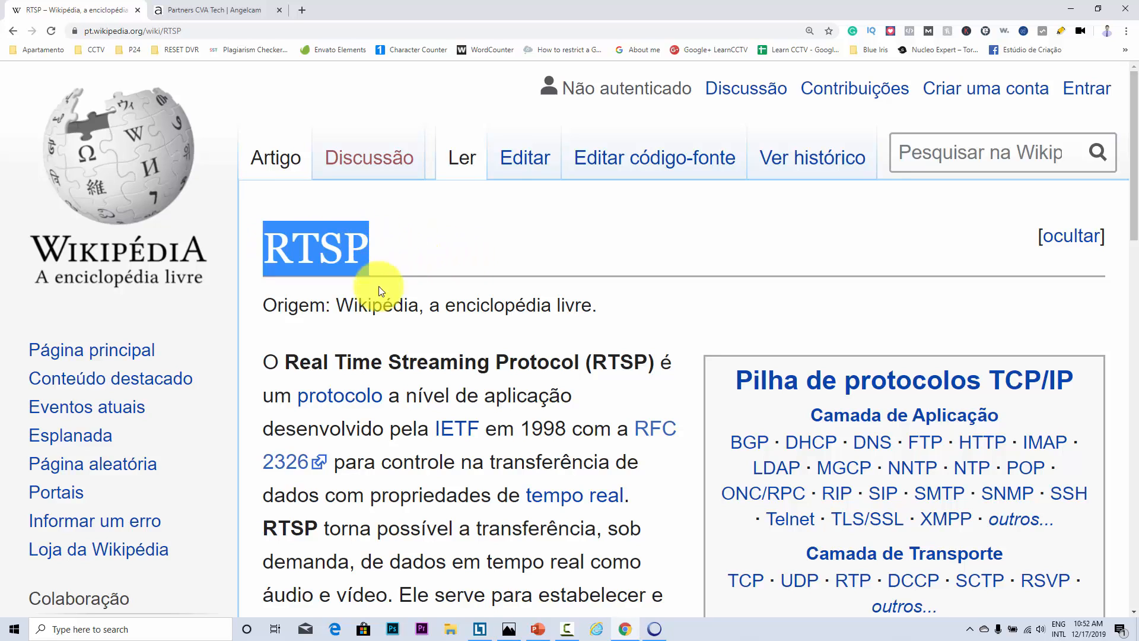
Leave the browser's RTSP page and bring ONVIF Device Manager to the front.
drag(283, 362, 580, 361)
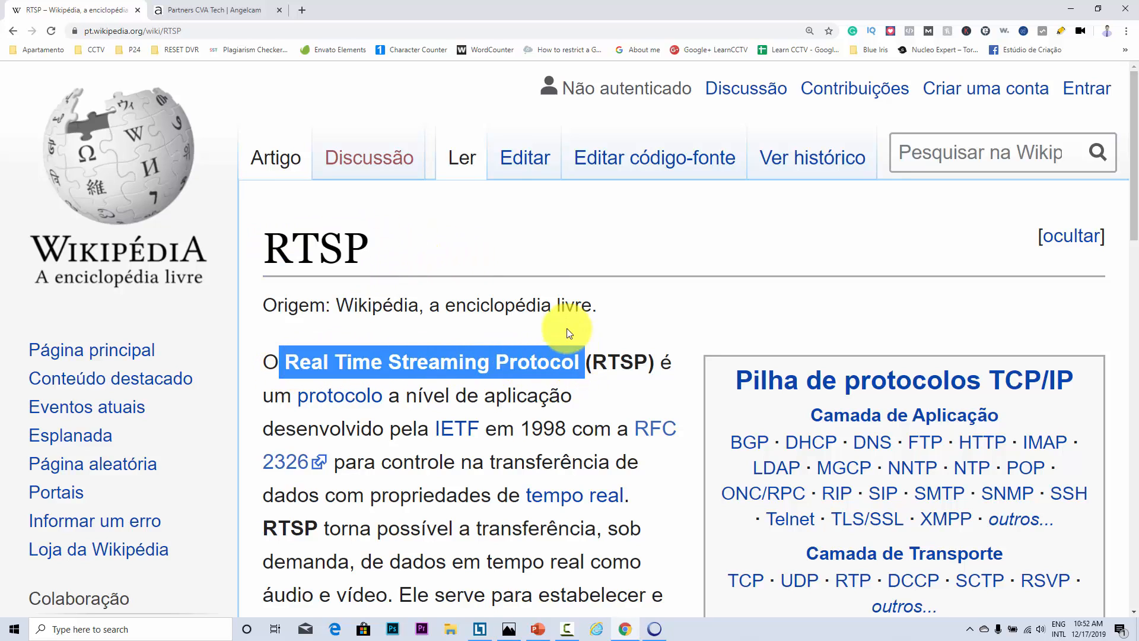
click(492, 257)
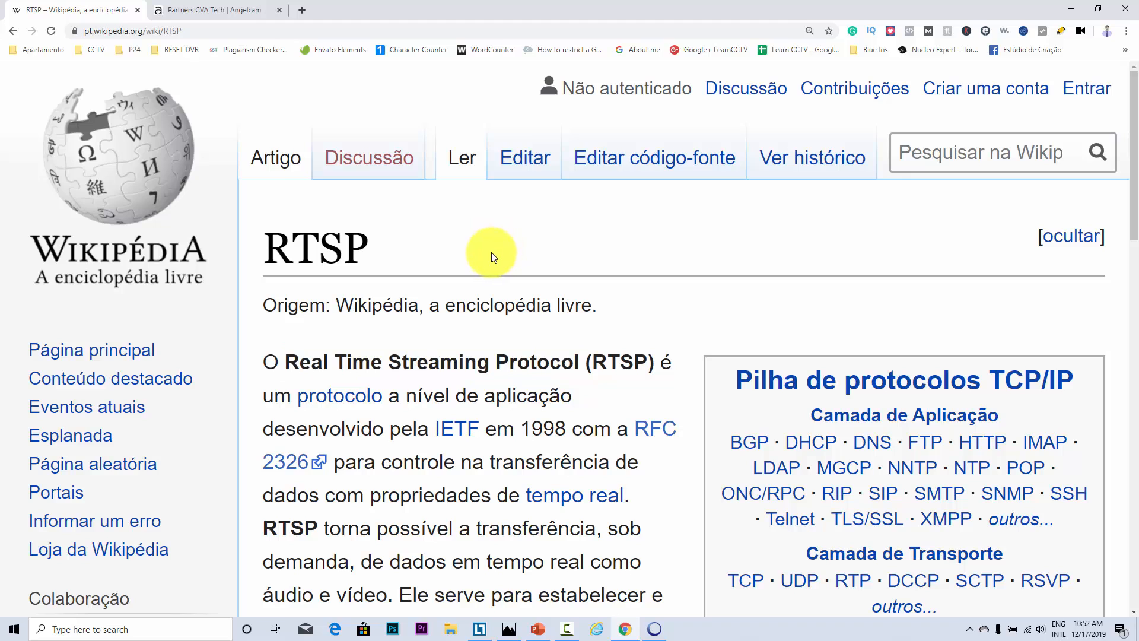
click(252, 13)
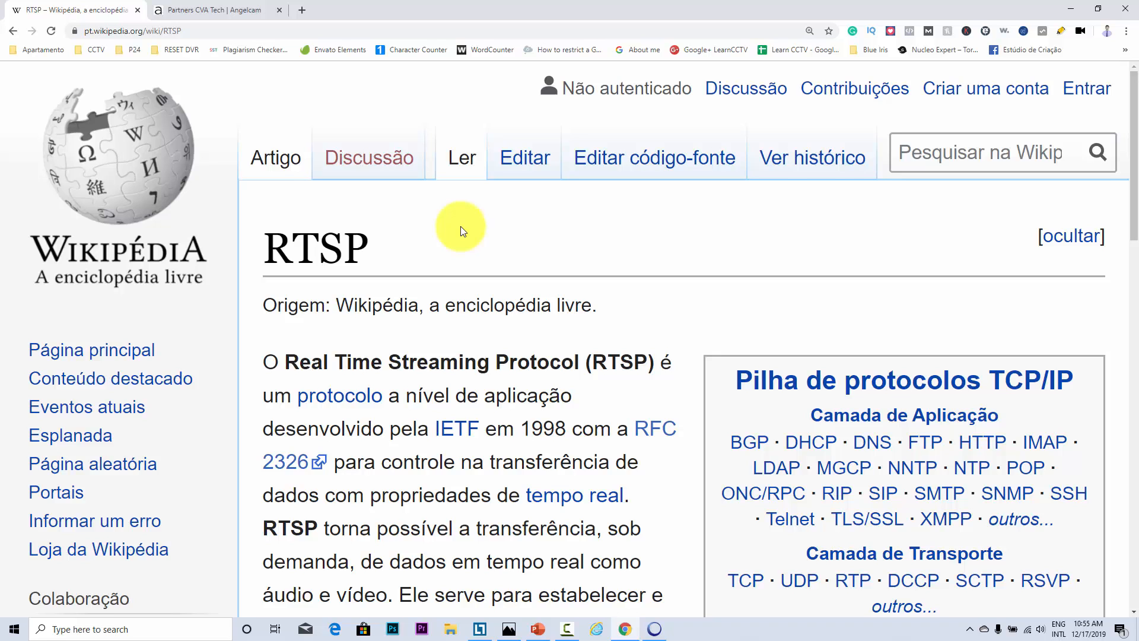
click(654, 630)
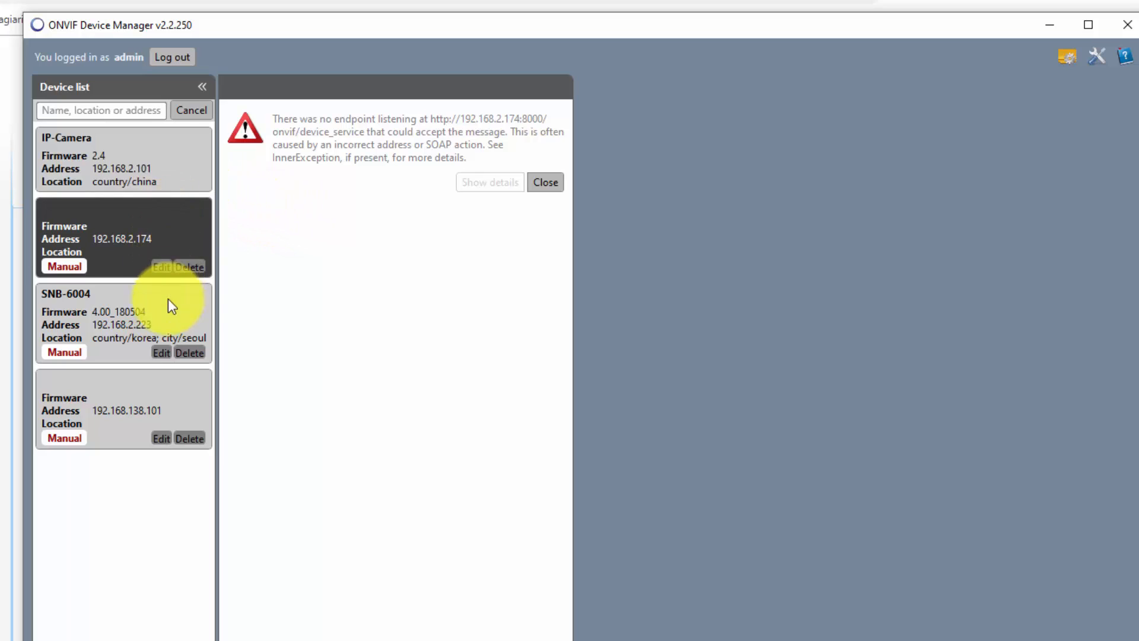
Log out and log back in as admin so the 192.168.2.223 camera connects.
click(167, 59)
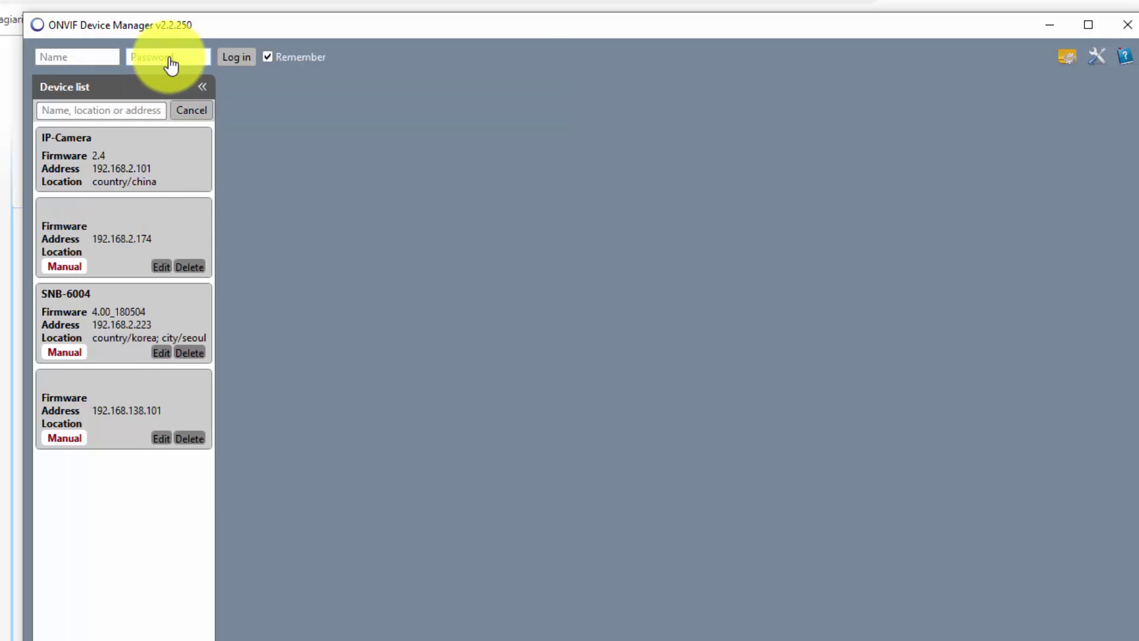
click(69, 57)
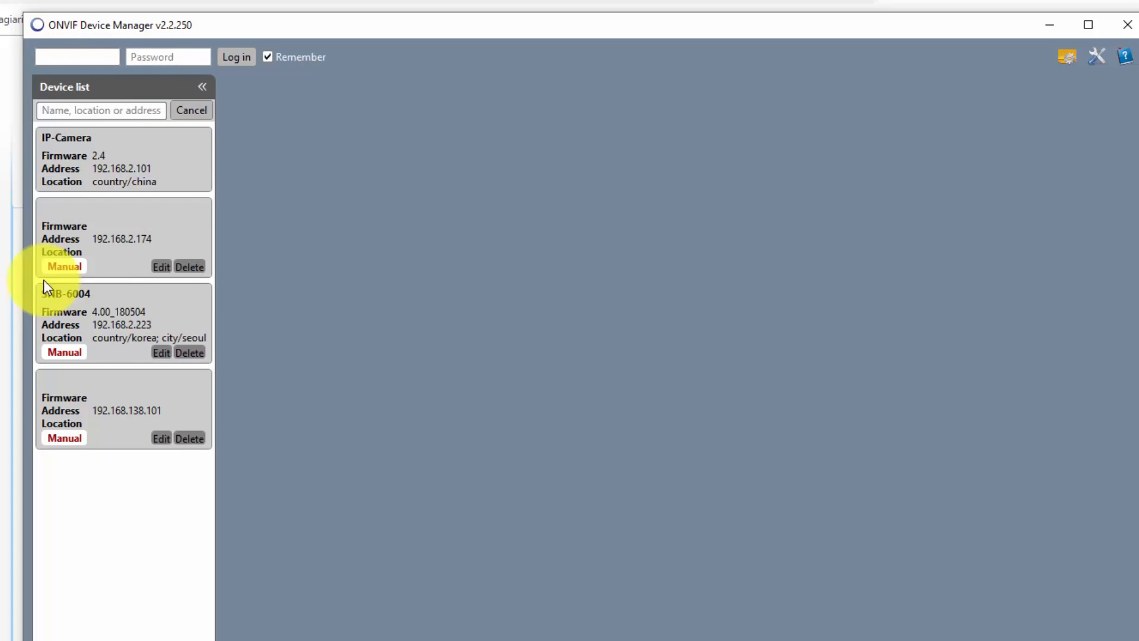
click(169, 179)
click(87, 57)
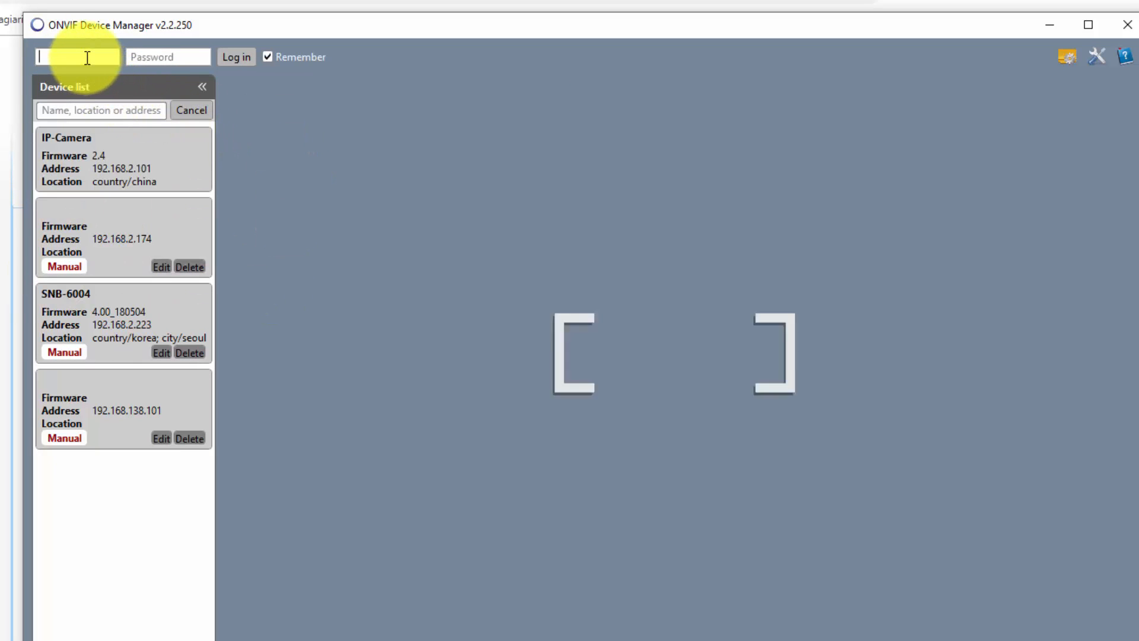
text(a)
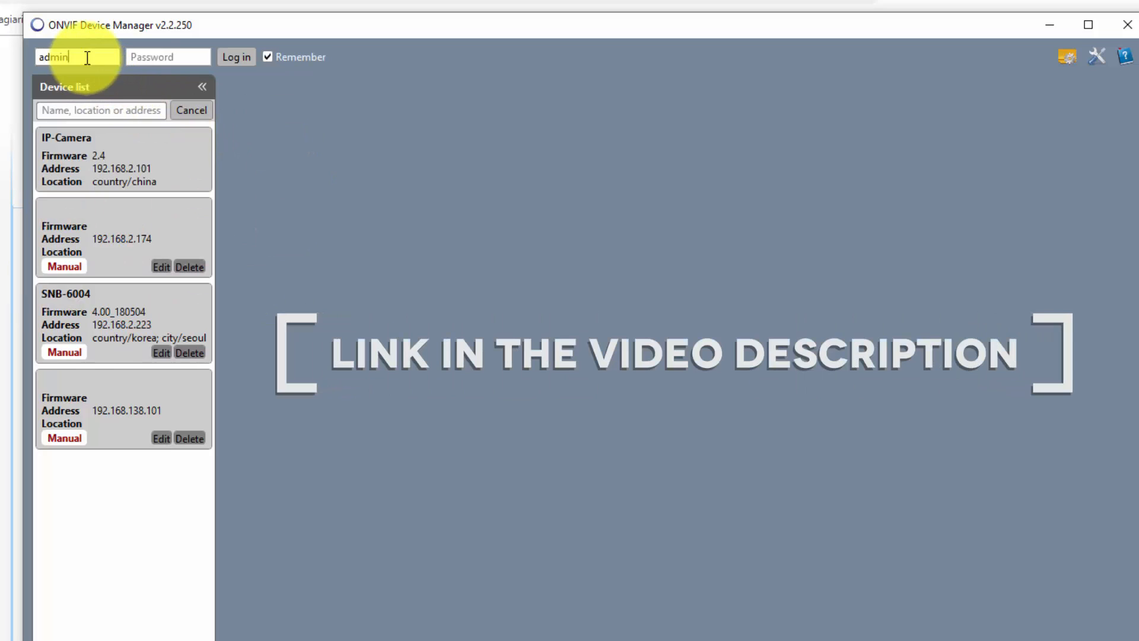
text(dmin)
click(163, 57)
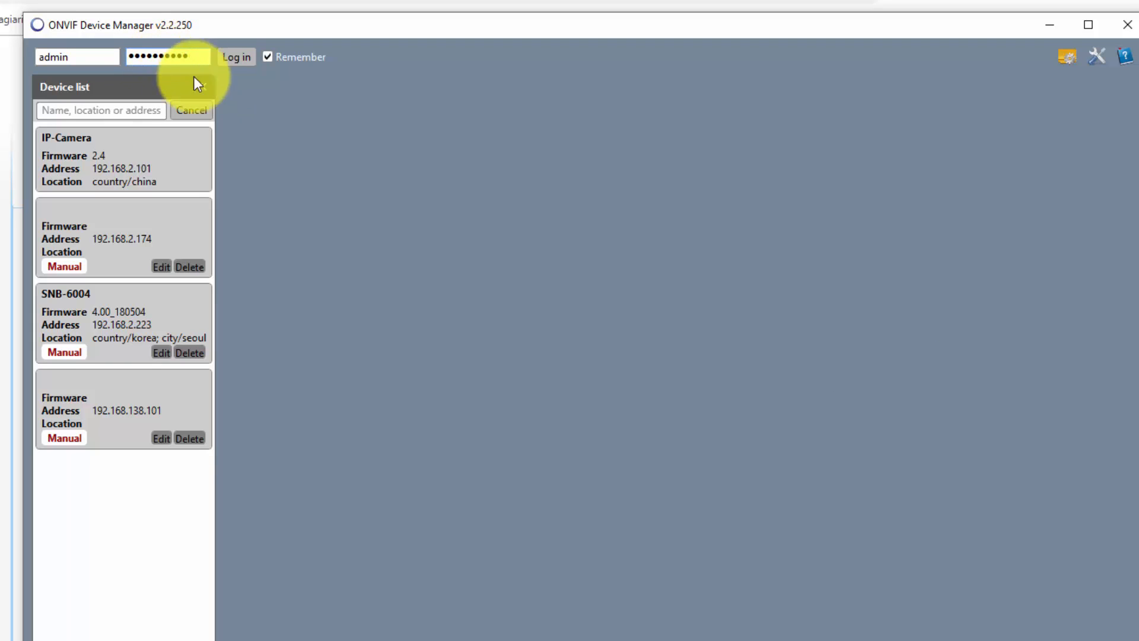
click(238, 58)
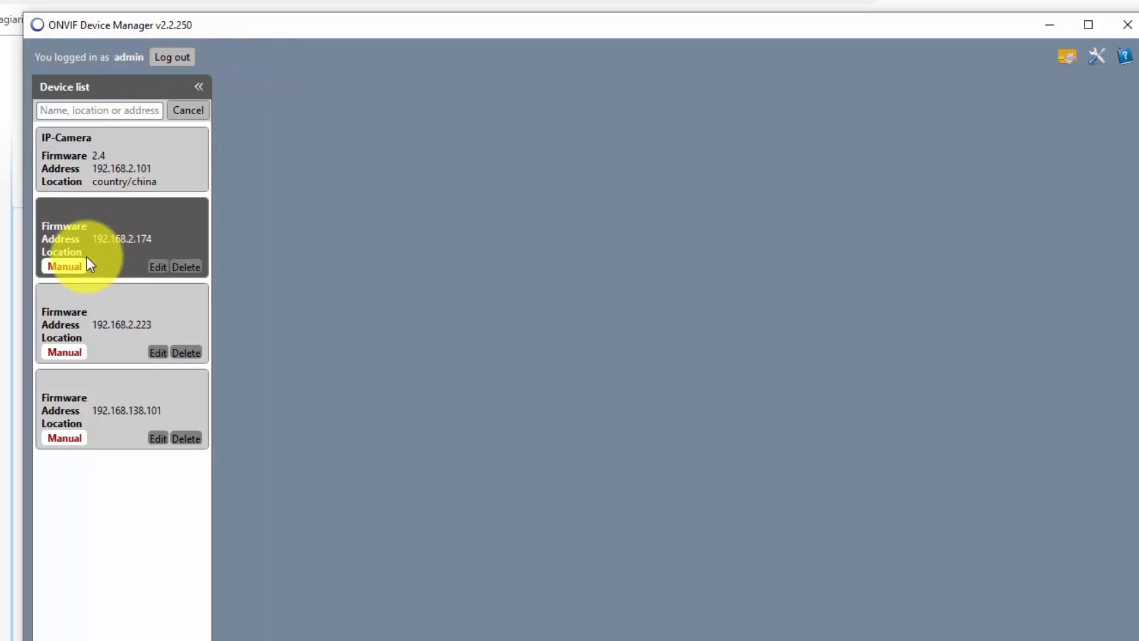
Show live video for the 192.168.2.223 camera and copy its RTSP stream address.
click(120, 325)
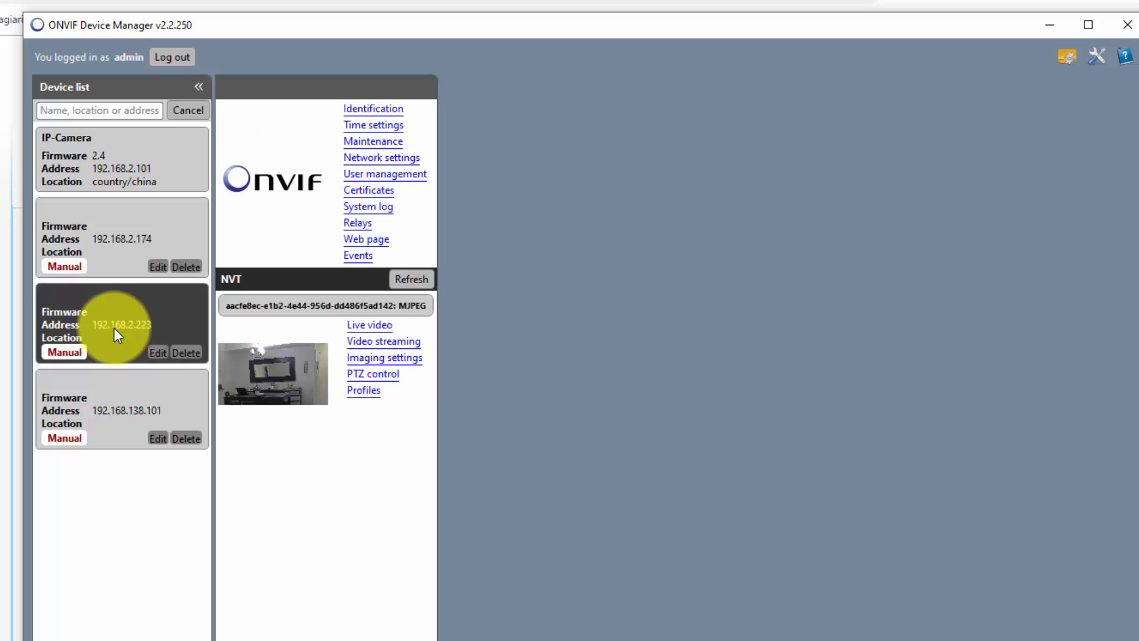
click(368, 325)
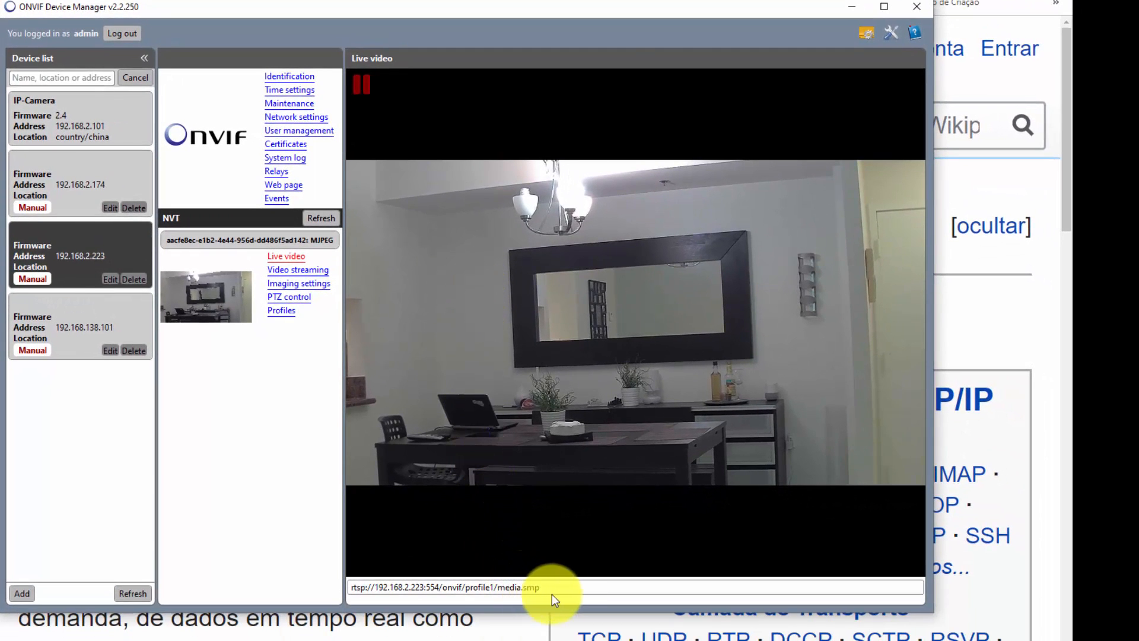
drag(558, 588, 351, 585)
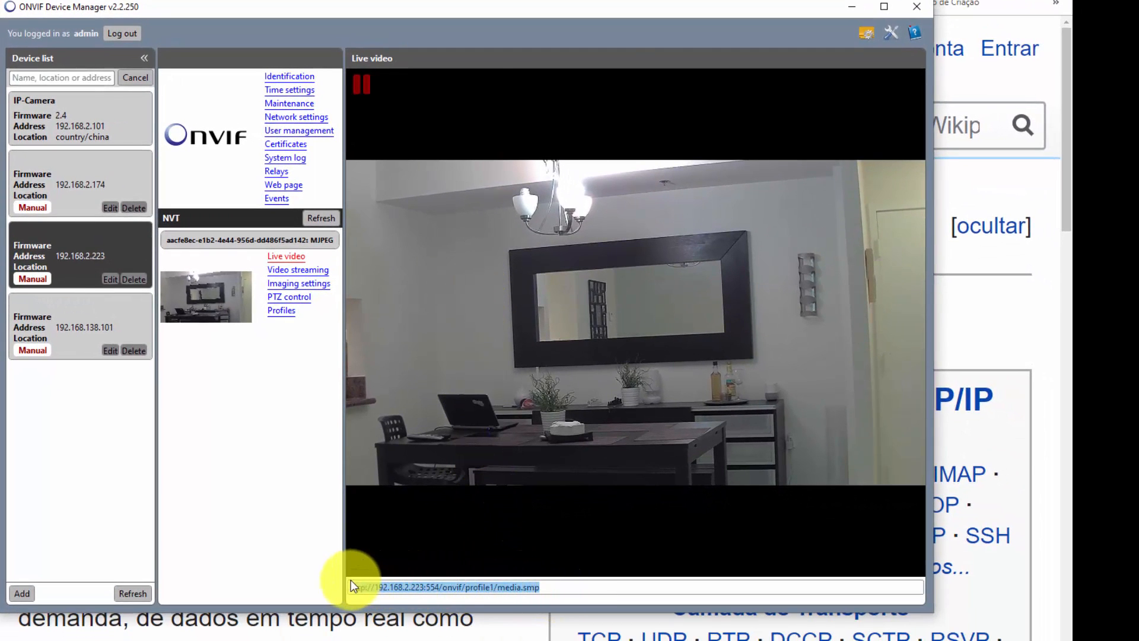
right_click(404, 585)
click(481, 608)
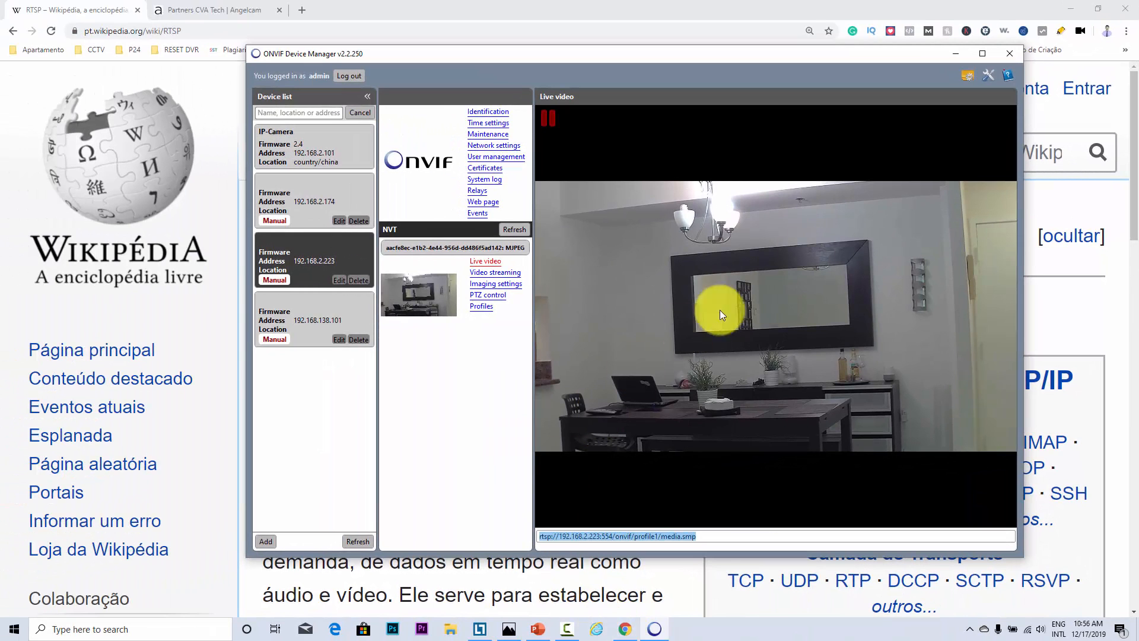
click(1021, 58)
Close the browser, launch VLC and play the pasted 192.168.2.223 RTSP address as a network stream.
click(1098, 8)
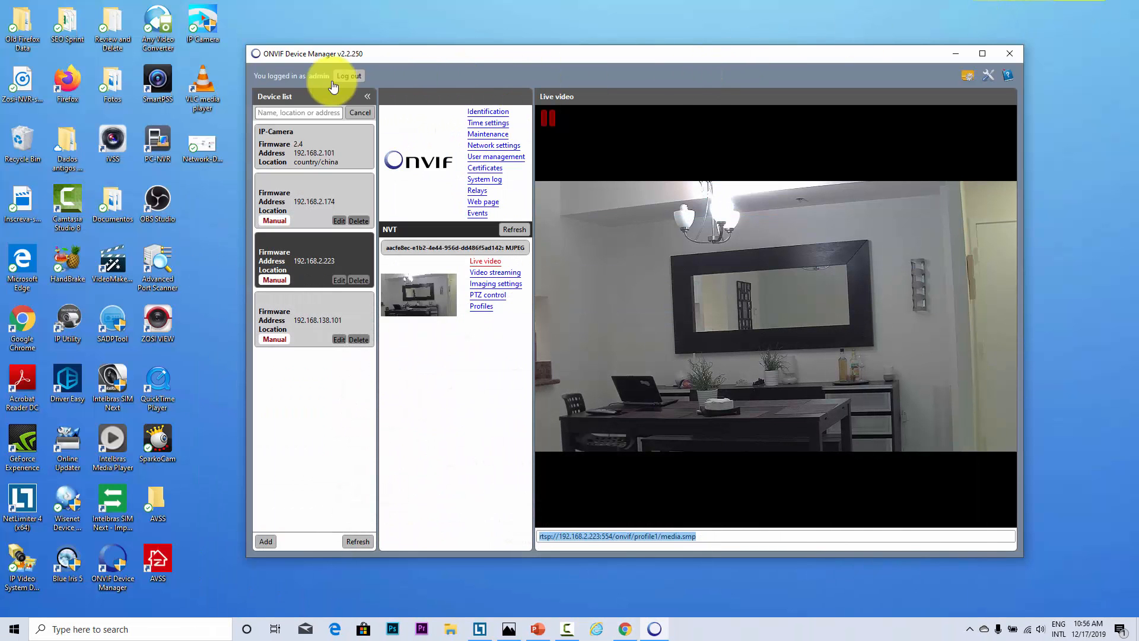
double_click(206, 88)
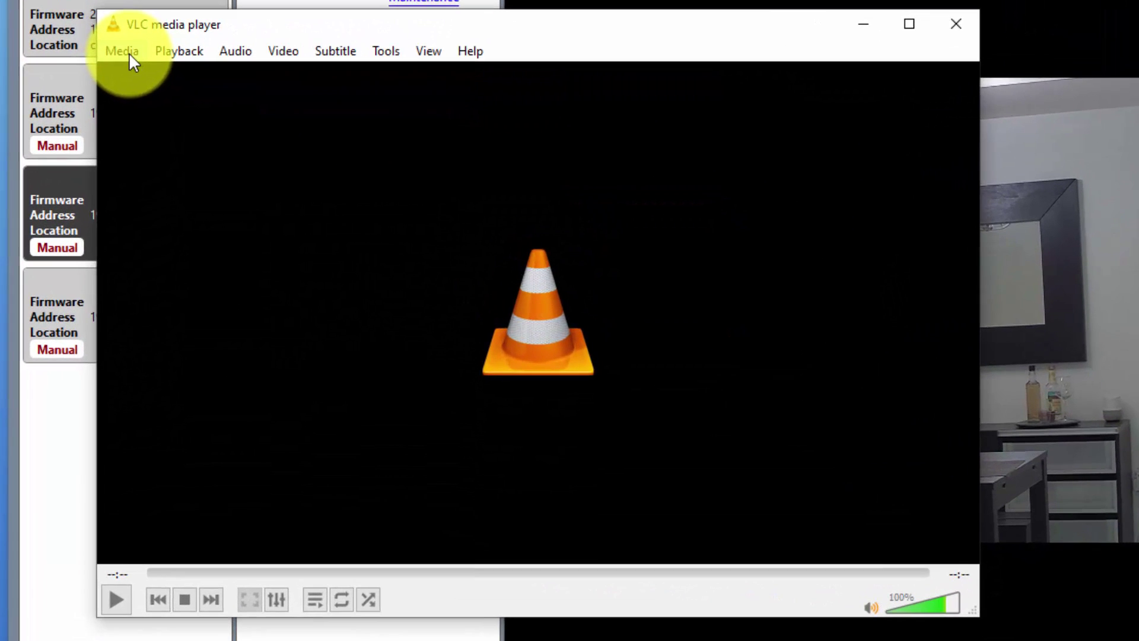
click(311, 166)
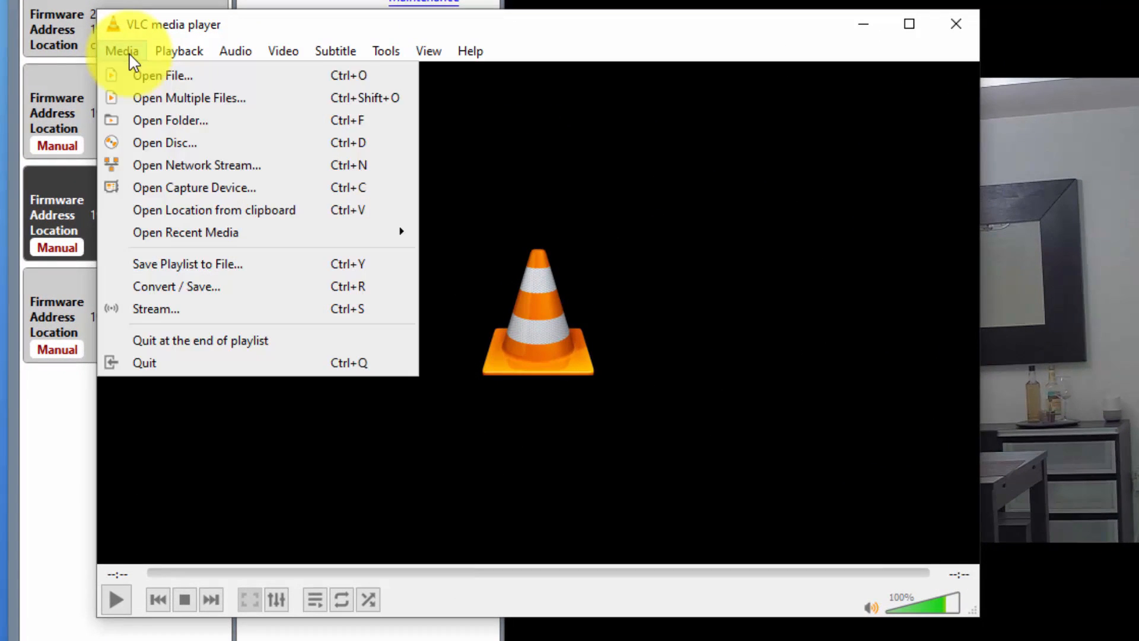
click(196, 165)
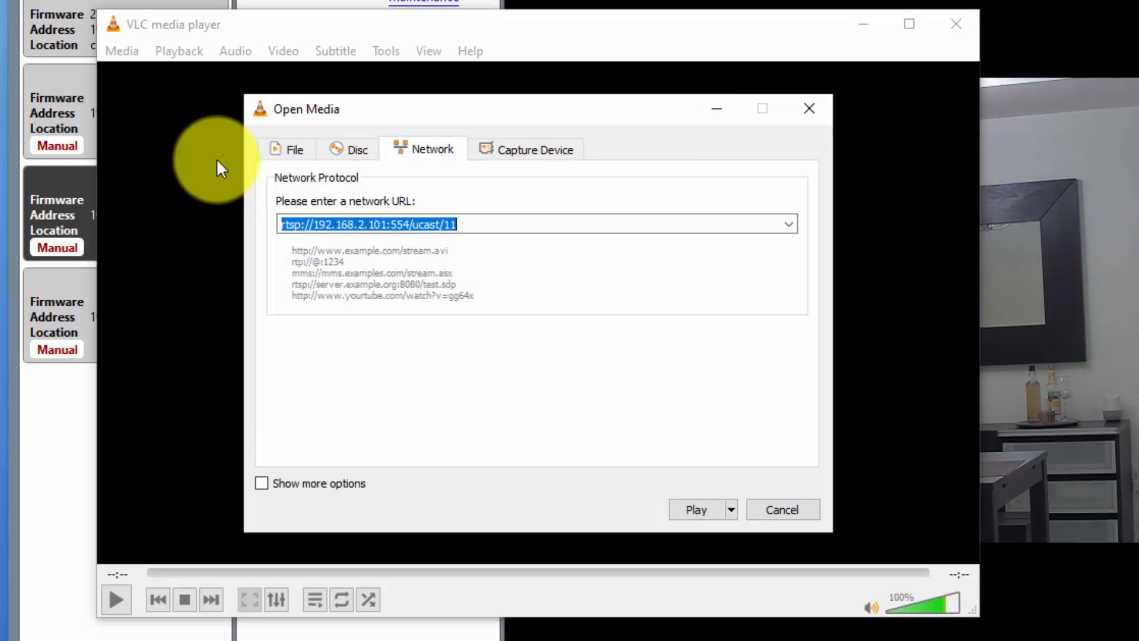
right_click(419, 222)
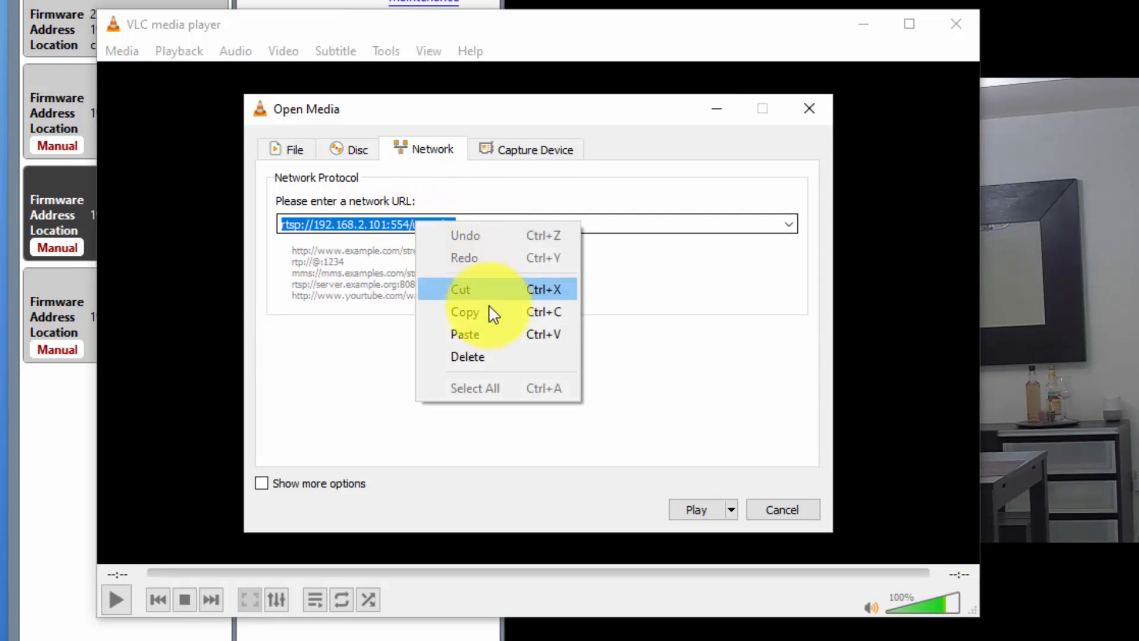
click(487, 338)
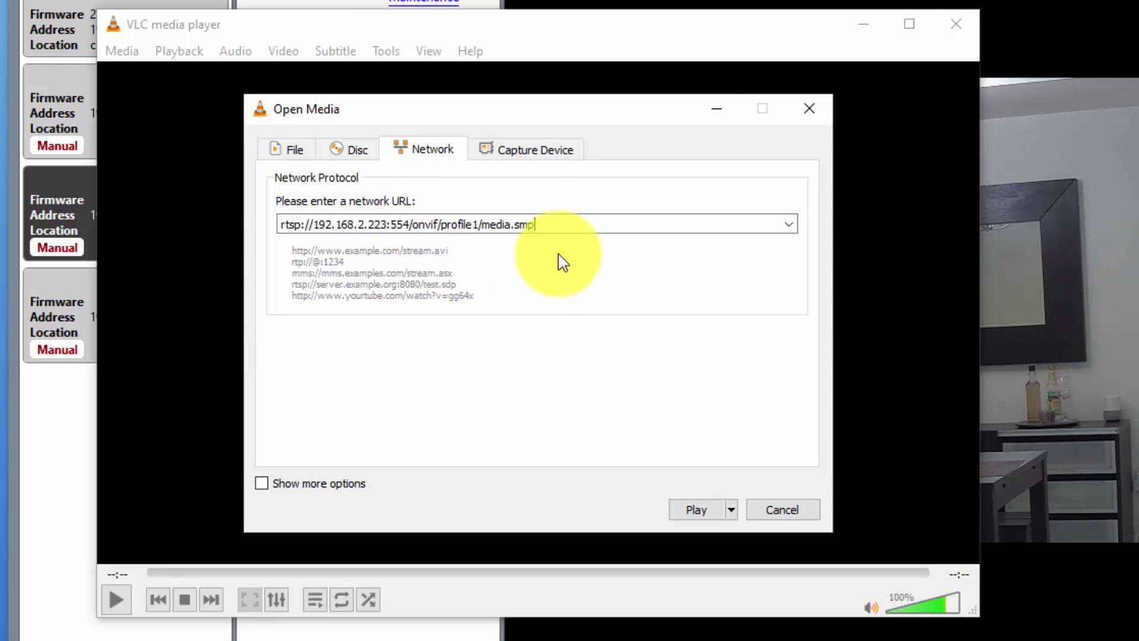
click(696, 508)
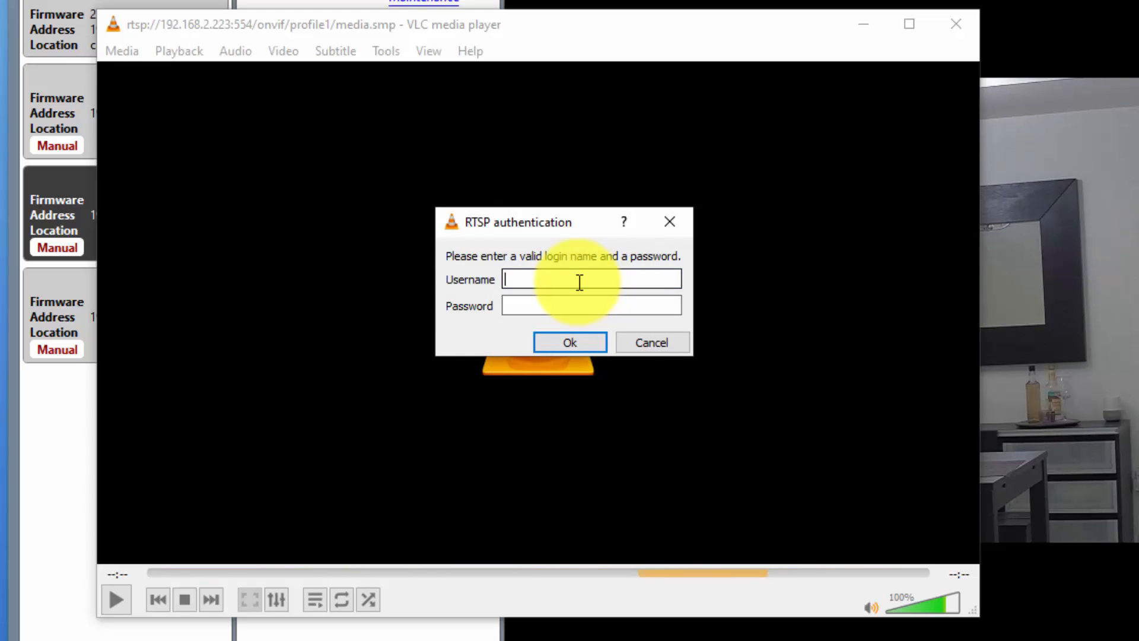
text(admin)
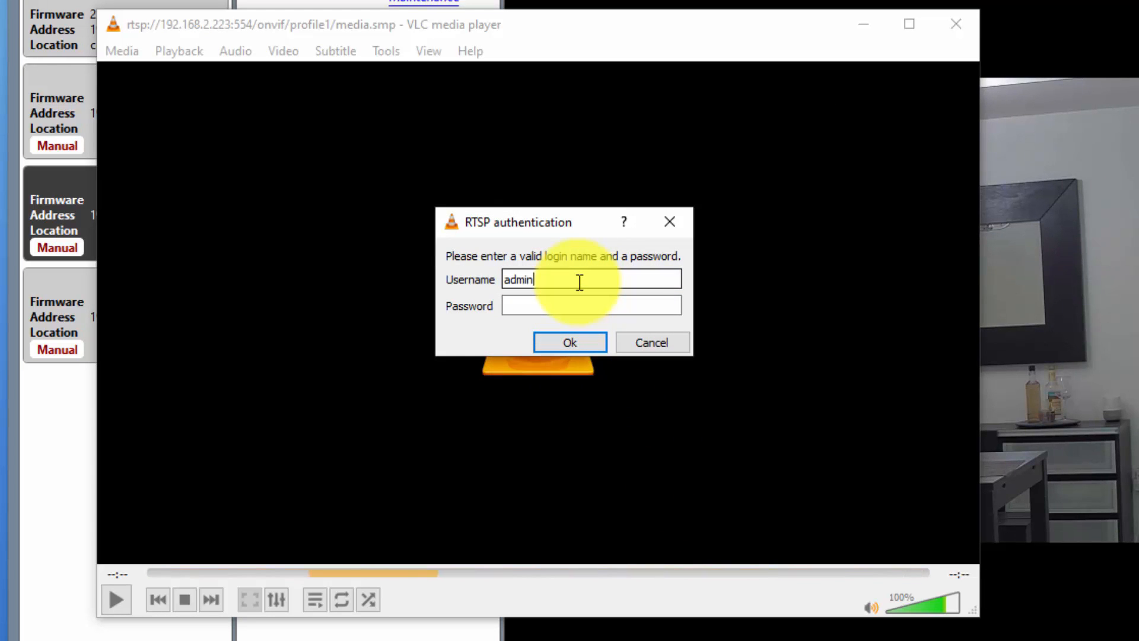
Authenticate to the camera stream, then move, narrow and minimize the player window.
key(Tab)
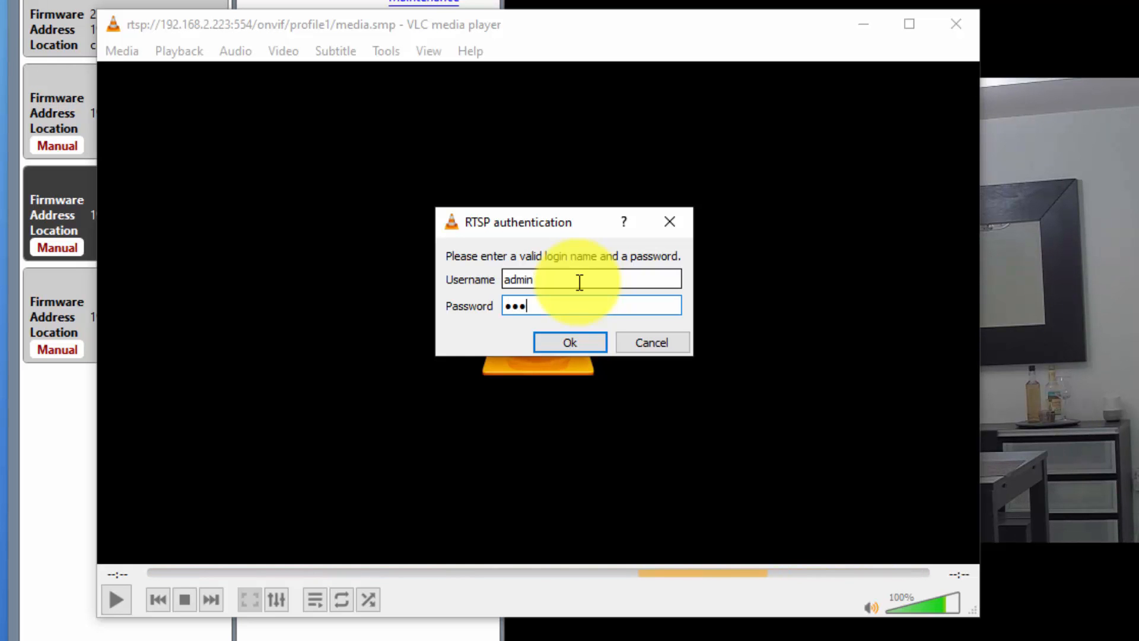
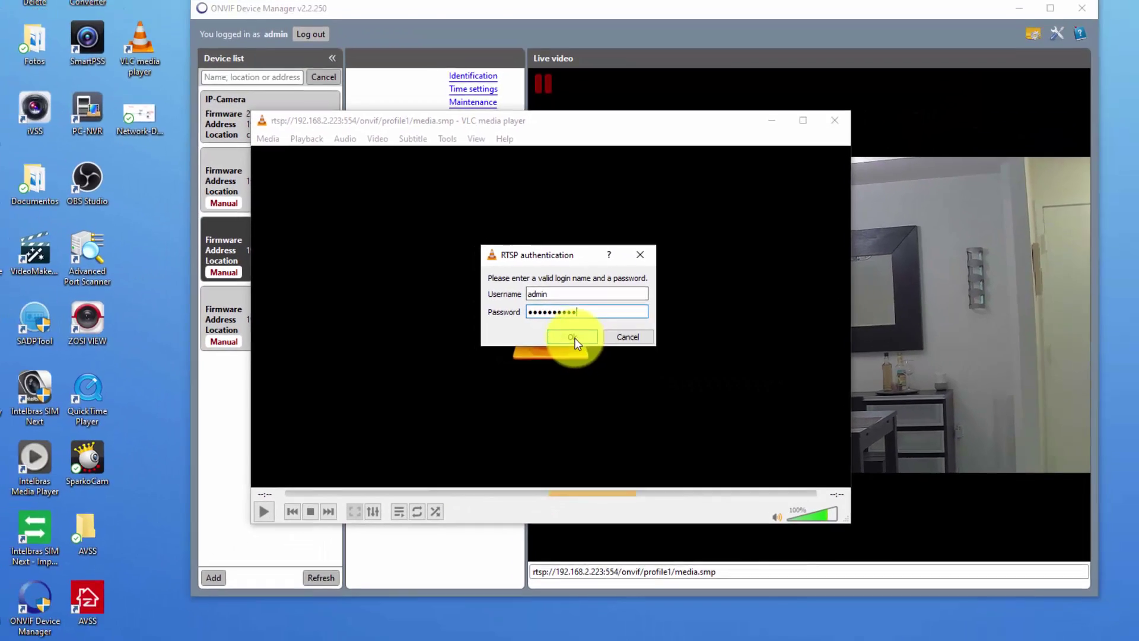
click(570, 340)
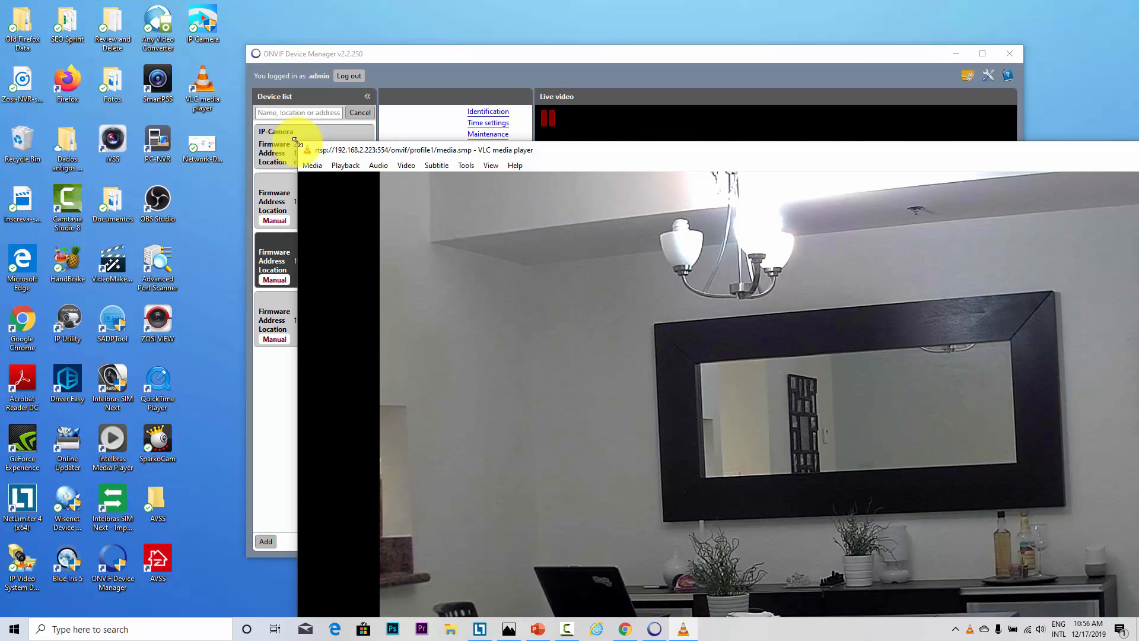
mouse_move(307, 150)
mouse_down()
mouse_move(984, 418)
mouse_move(552, 132)
mouse_up()
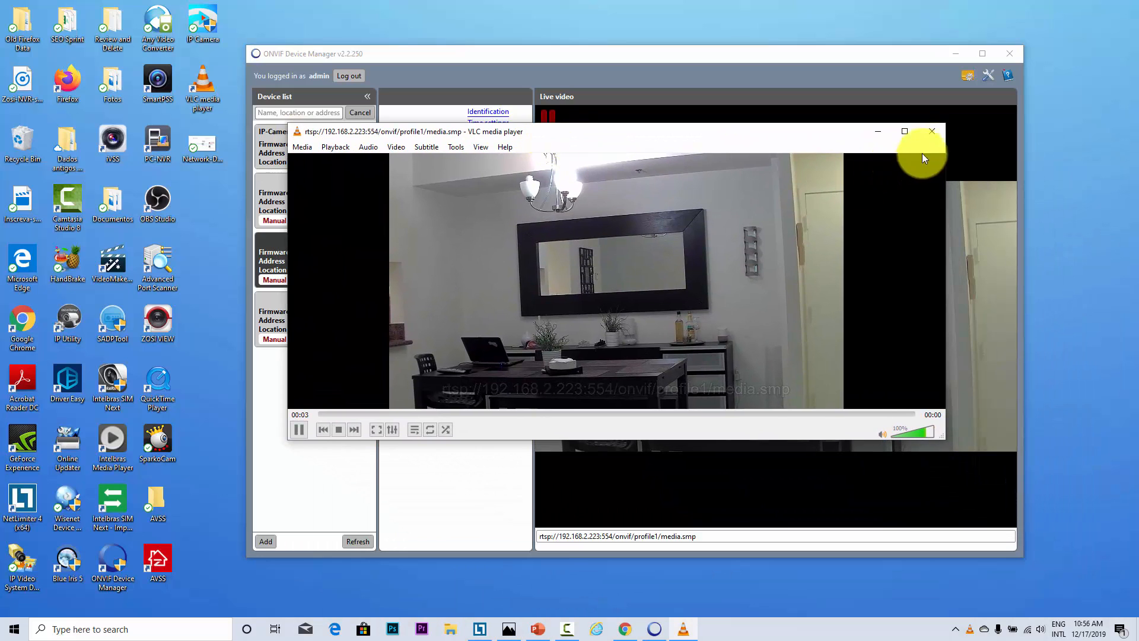
drag(945, 129, 805, 105)
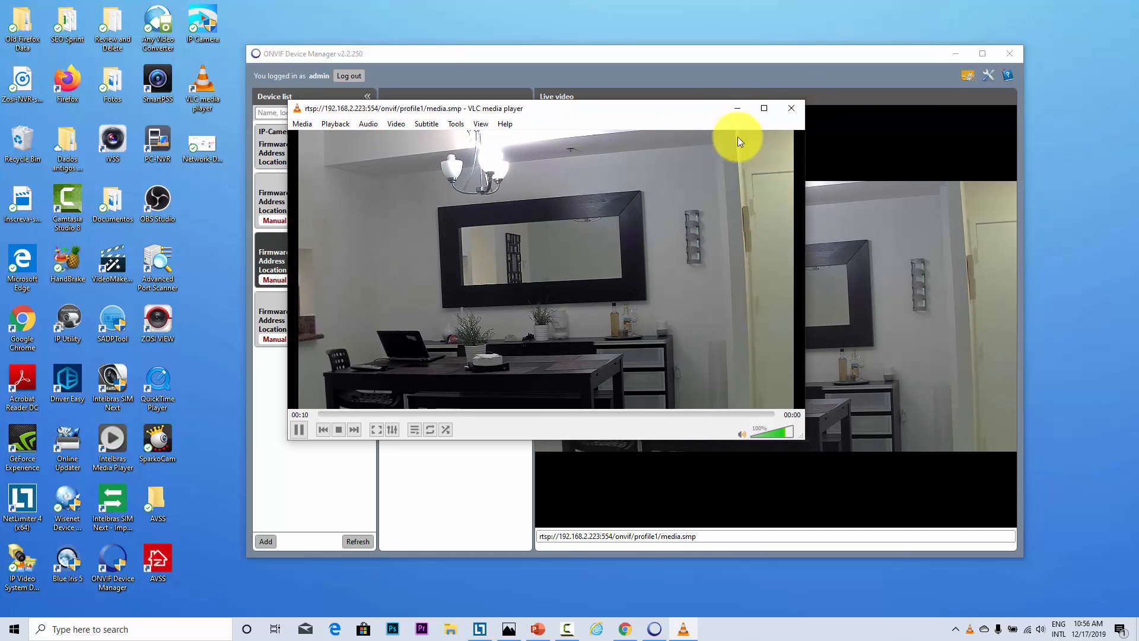
click(740, 109)
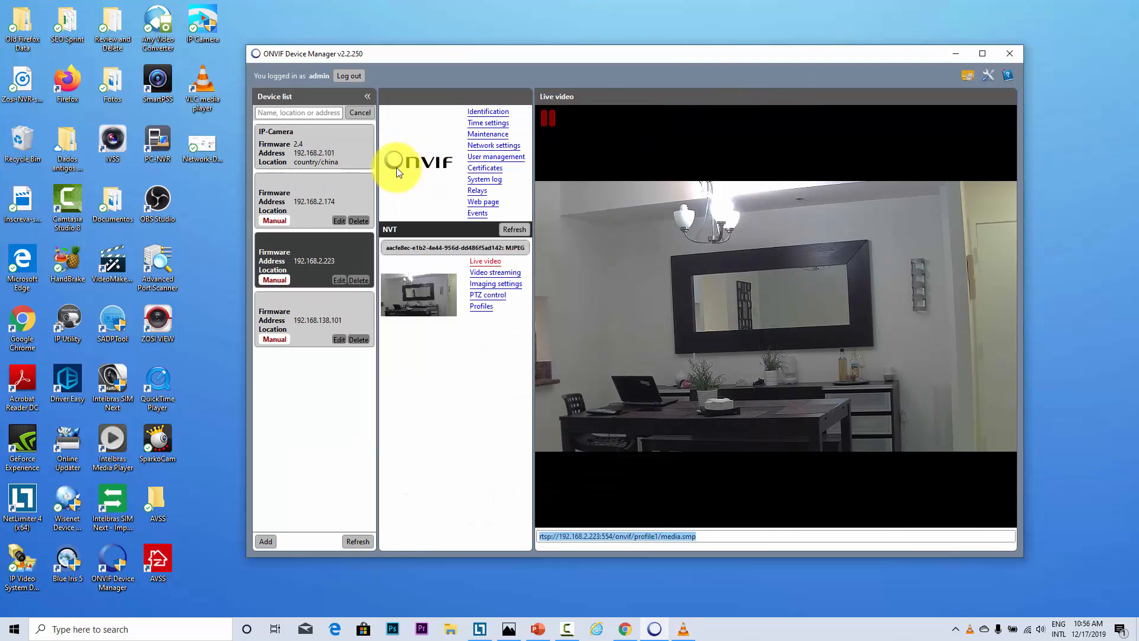
Log out and back in as admin, then show live video for the IP-Camera at 192.168.2.101.
click(349, 76)
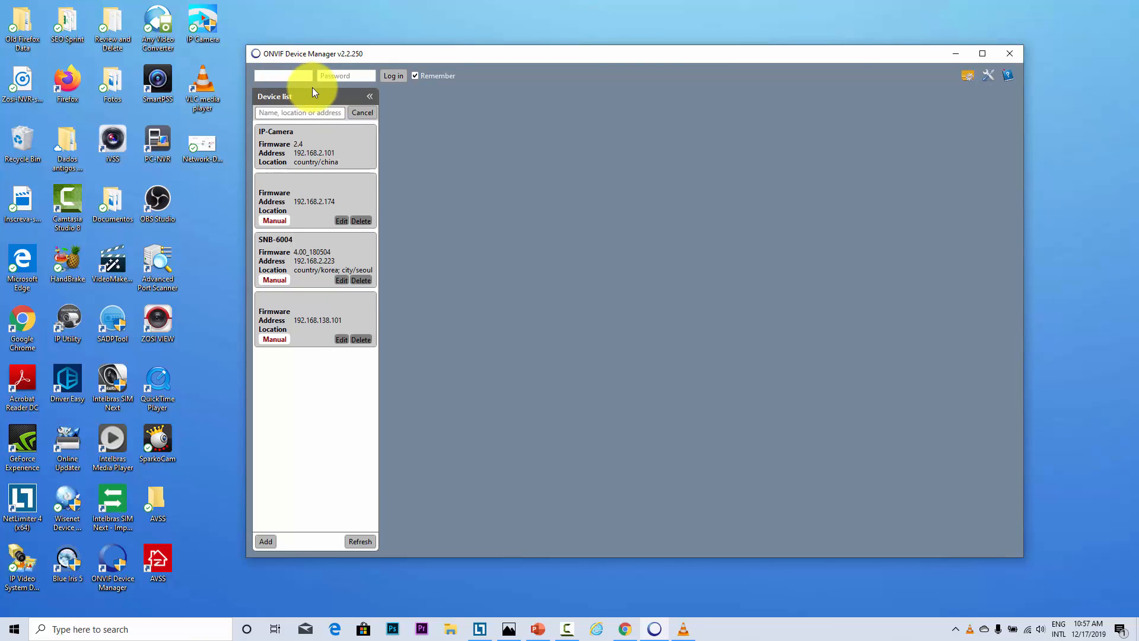
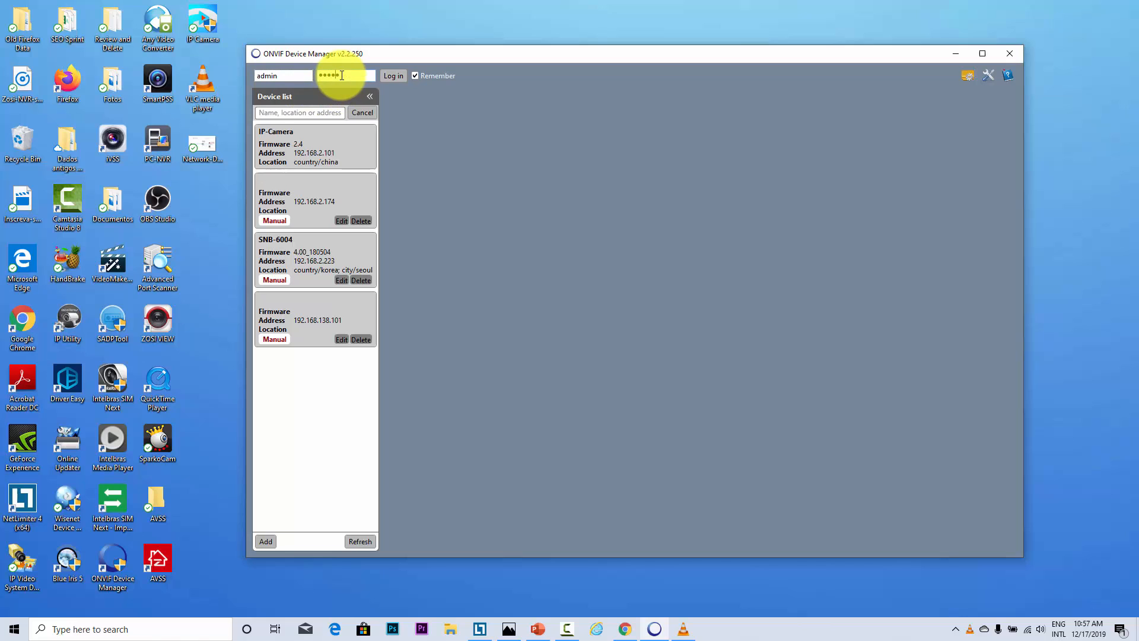
click(392, 76)
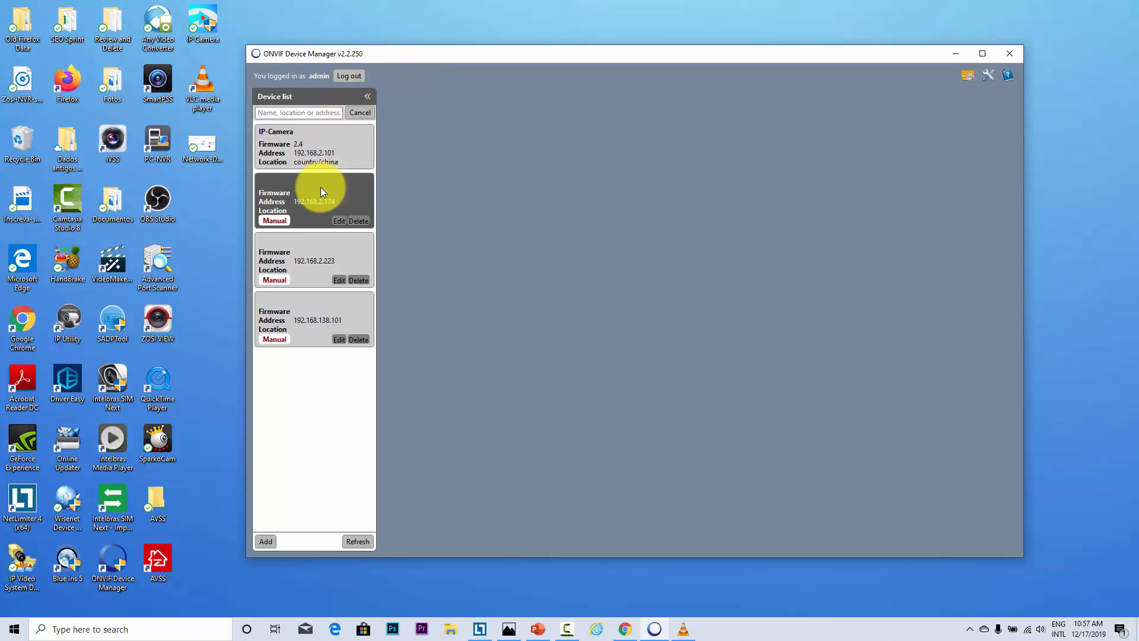
click(336, 154)
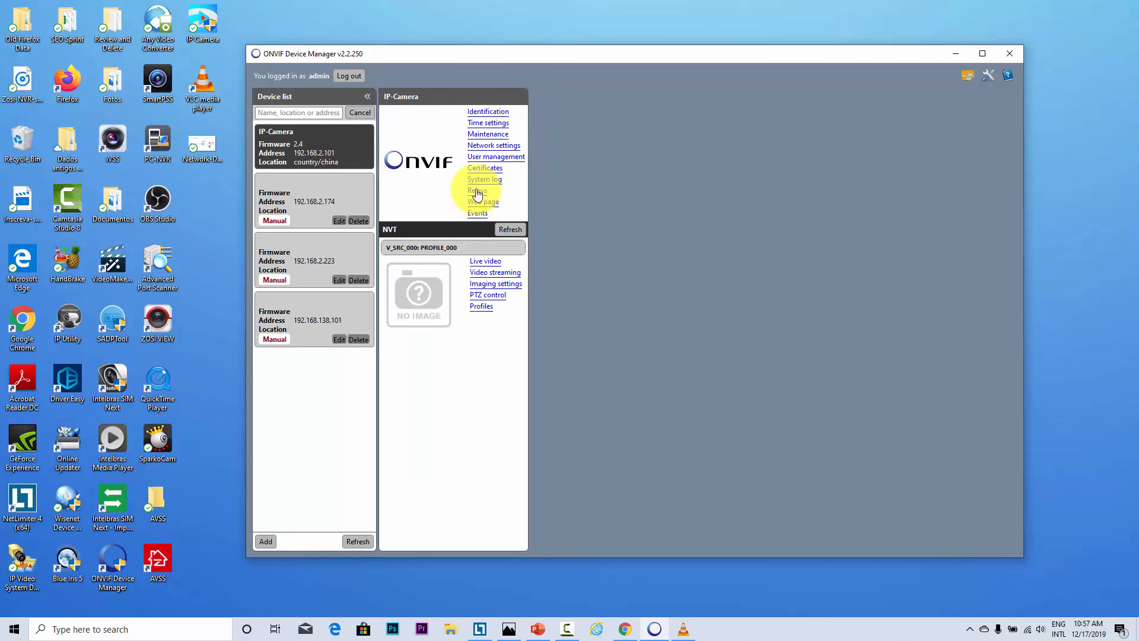
click(482, 263)
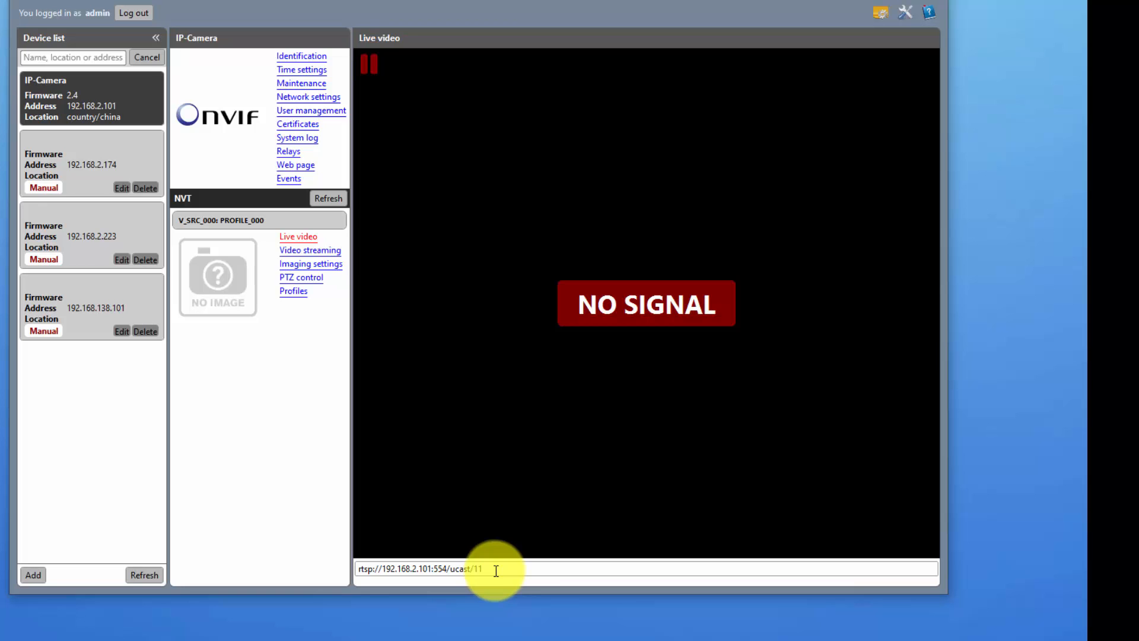
Copy the 192.168.2.101 camera's RTSP URL.
drag(496, 569, 360, 569)
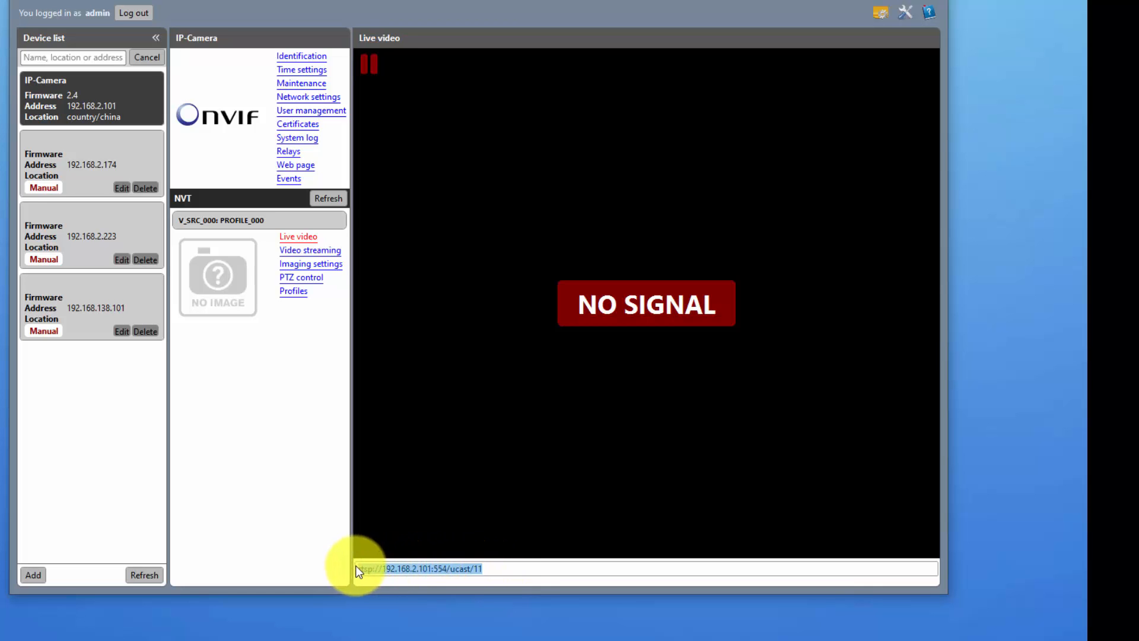
right_click(405, 571)
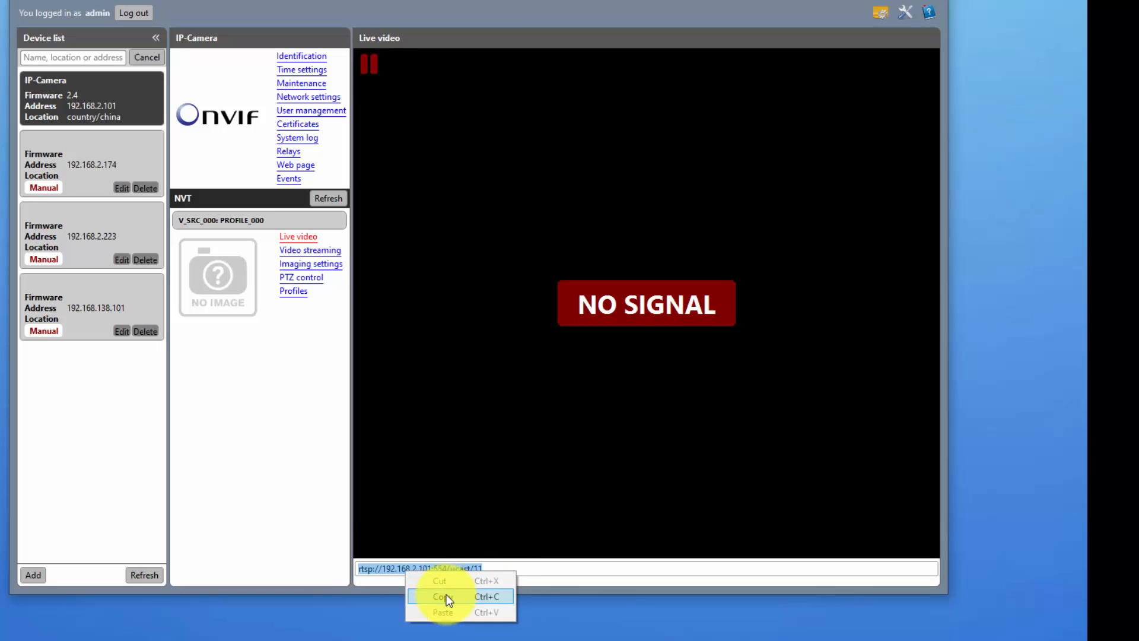
click(480, 594)
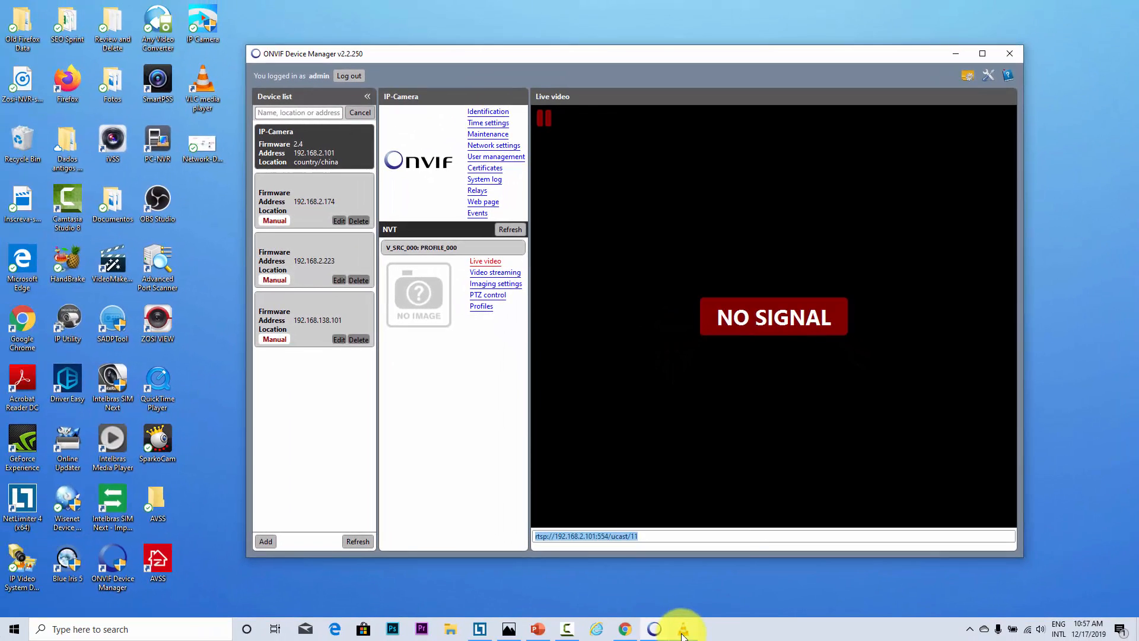
Launch a second VLC window and play the pasted 192.168.2.101 RTSP URL as a network stream.
double_click(201, 85)
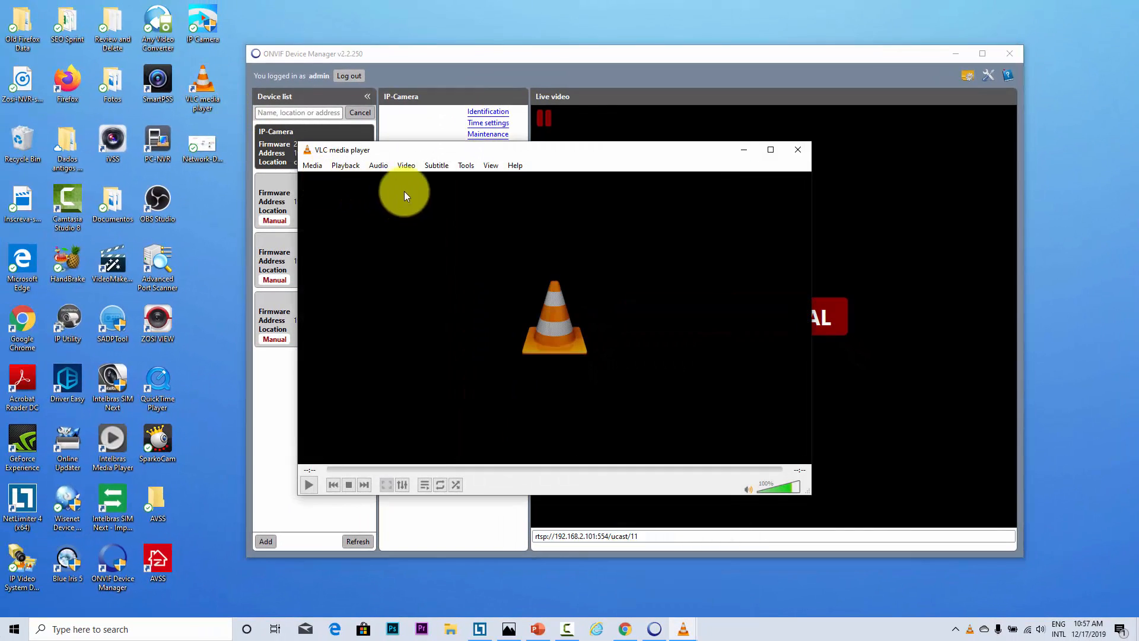
click(313, 166)
click(356, 201)
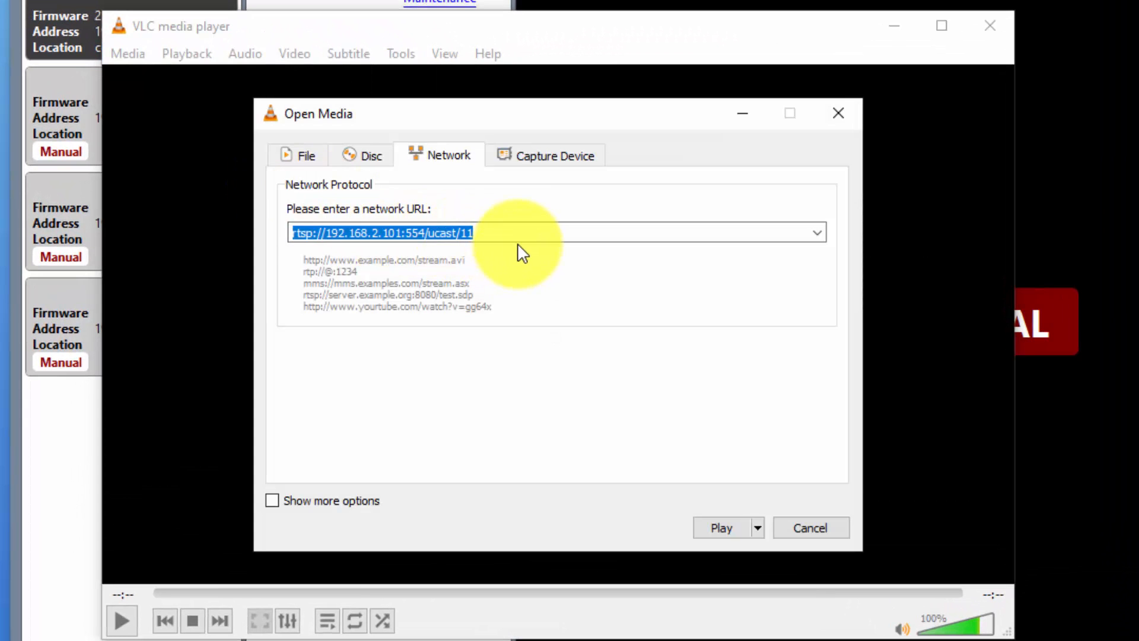
right_click(456, 233)
click(541, 337)
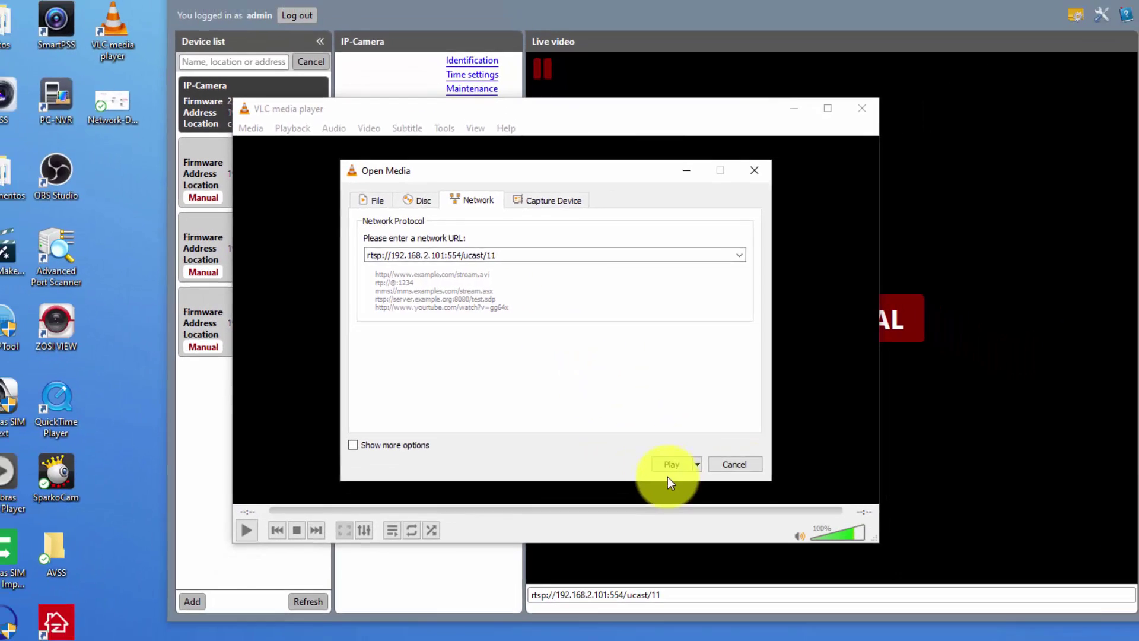
click(671, 464)
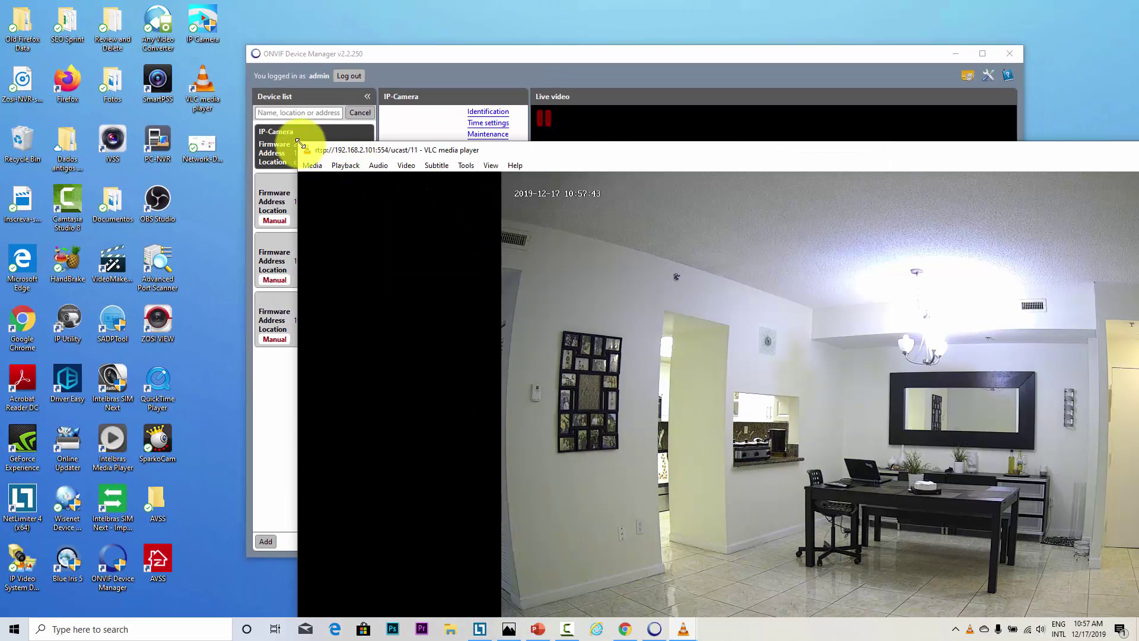
Arrange the 192.168.2.101 and 192.168.2.223 stream windows side by side.
mouse_move(303, 147)
mouse_down()
mouse_move(1021, 320)
mouse_move(384, 118)
mouse_move(459, 191)
mouse_move(514, 192)
mouse_up()
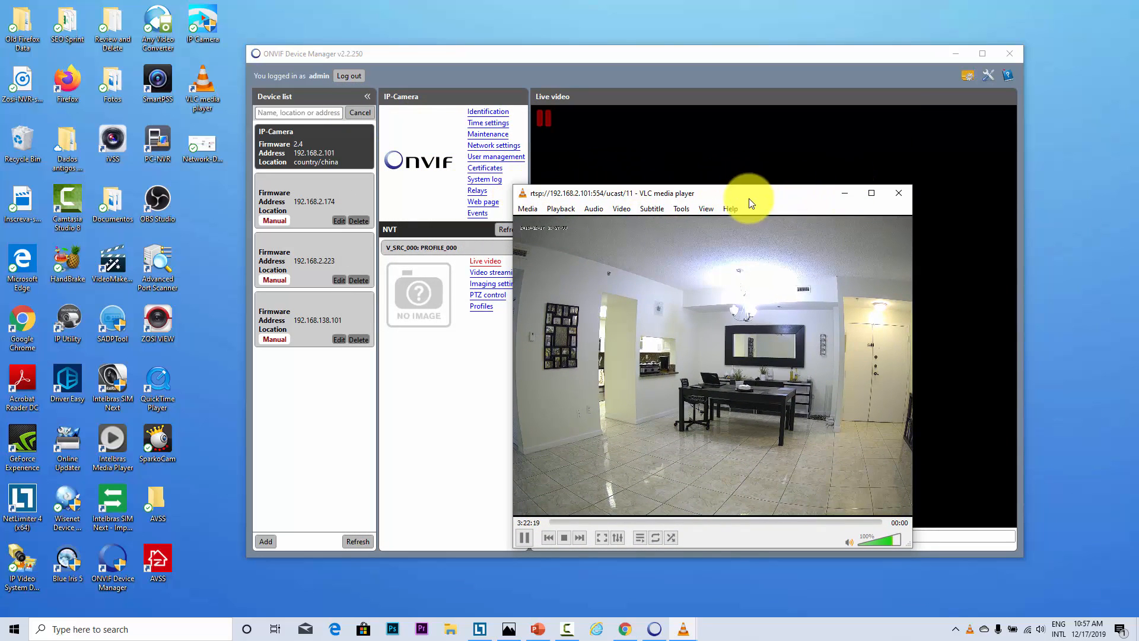
drag(788, 207, 834, 185)
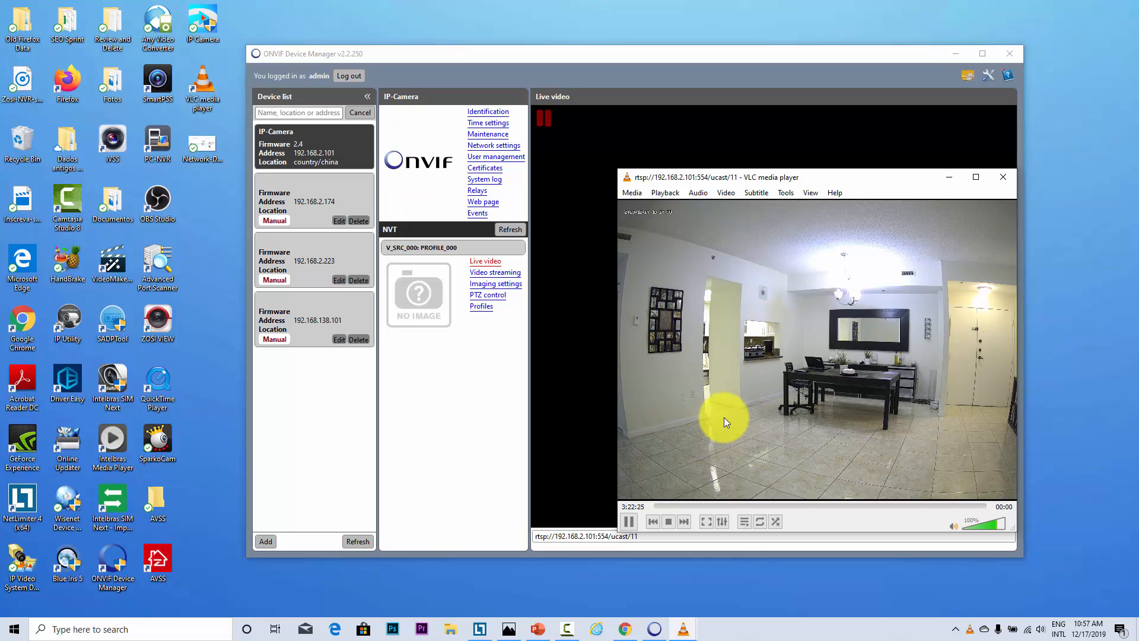
click(687, 630)
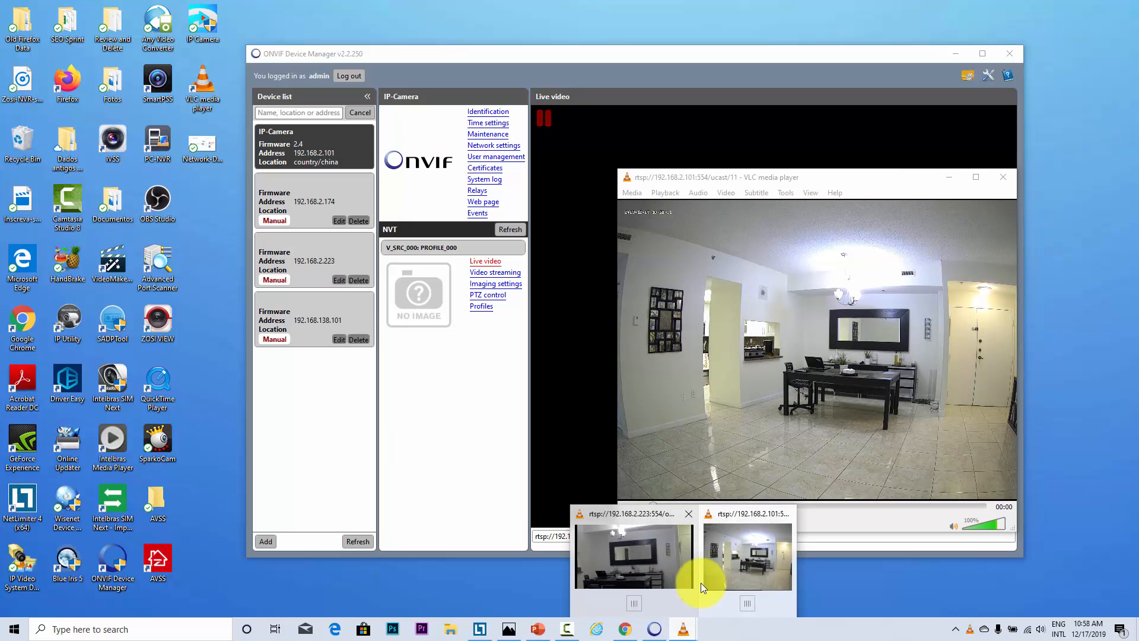
click(730, 571)
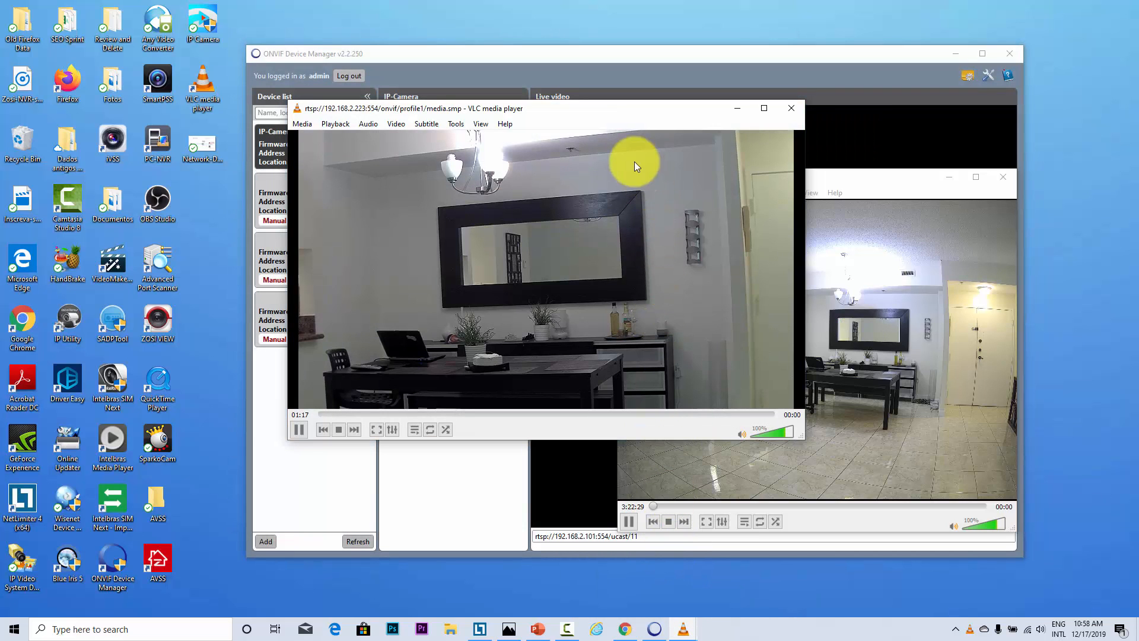
mouse_move(596, 109)
mouse_down()
mouse_move(581, 125)
mouse_move(529, 125)
mouse_up()
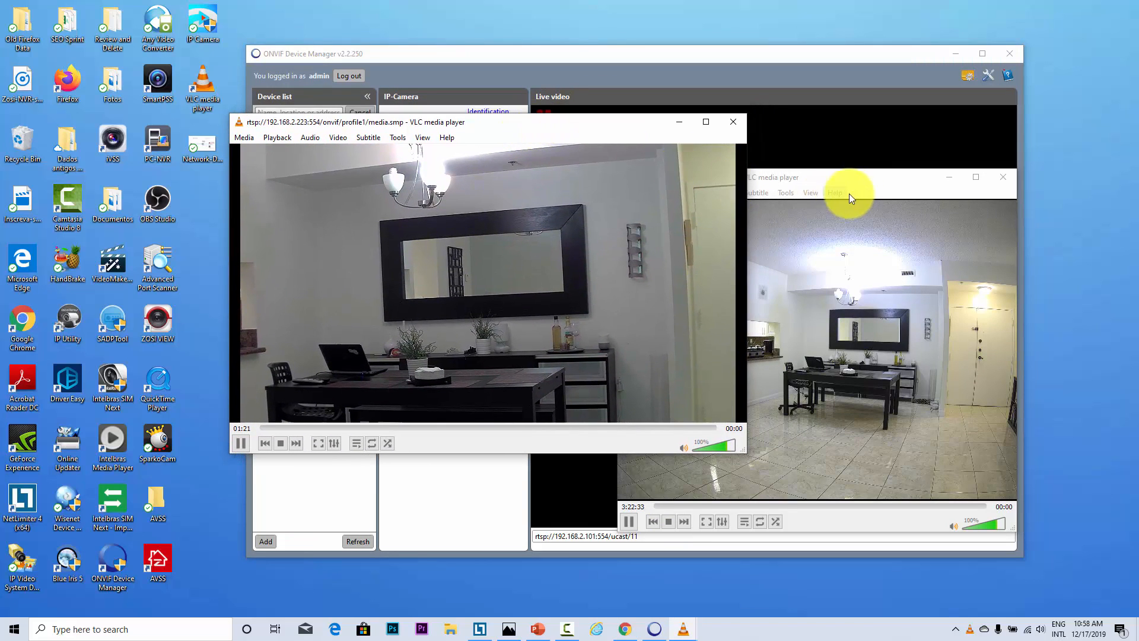
mouse_move(846, 178)
mouse_down()
mouse_move(614, 107)
mouse_move(789, 124)
mouse_move(779, 112)
mouse_up()
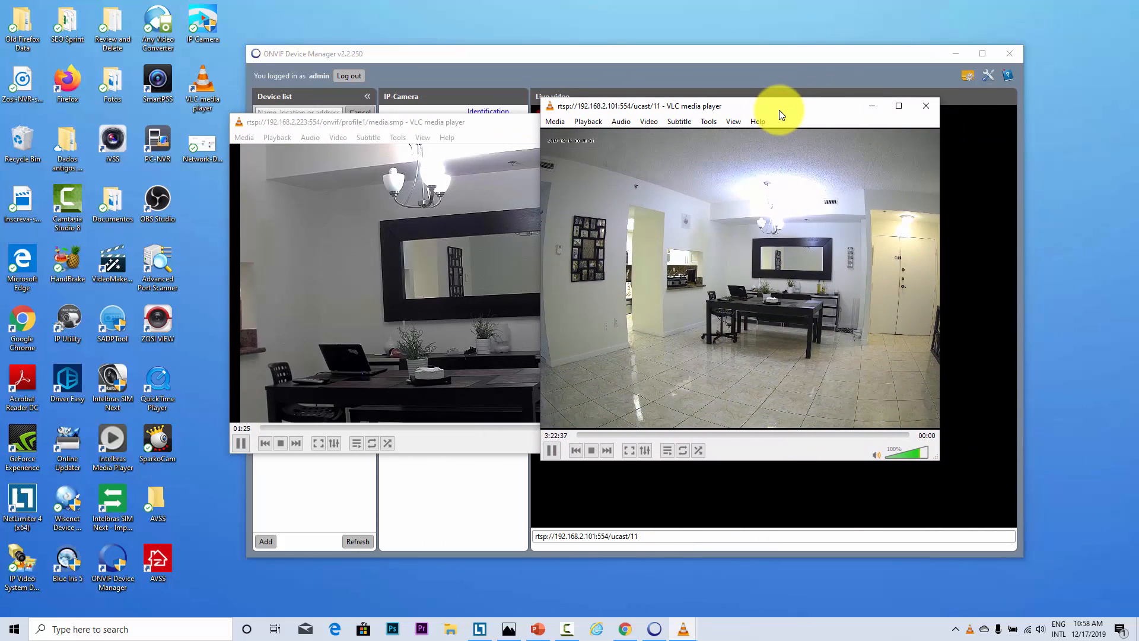